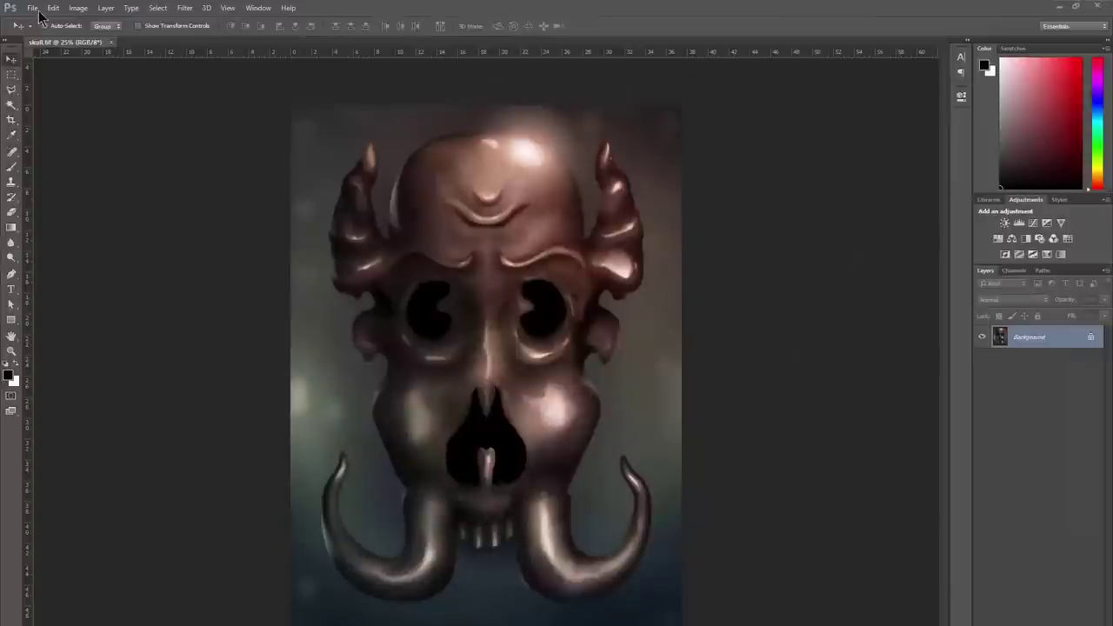
Open the File menu to reach the Save for Web command
left_click(33, 9)
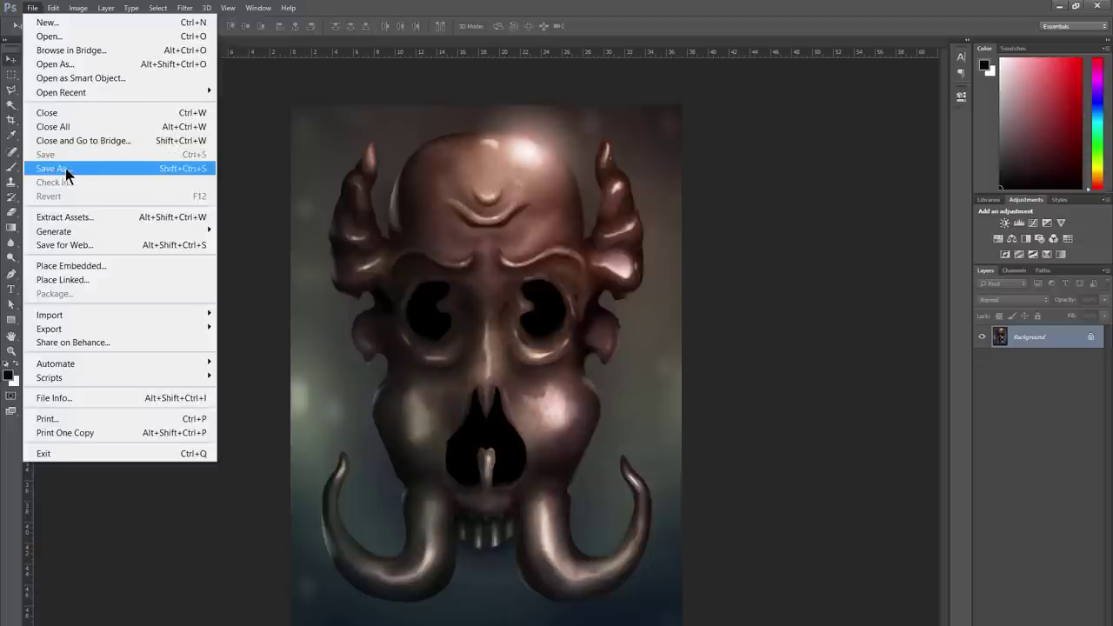
left_click(65, 251)
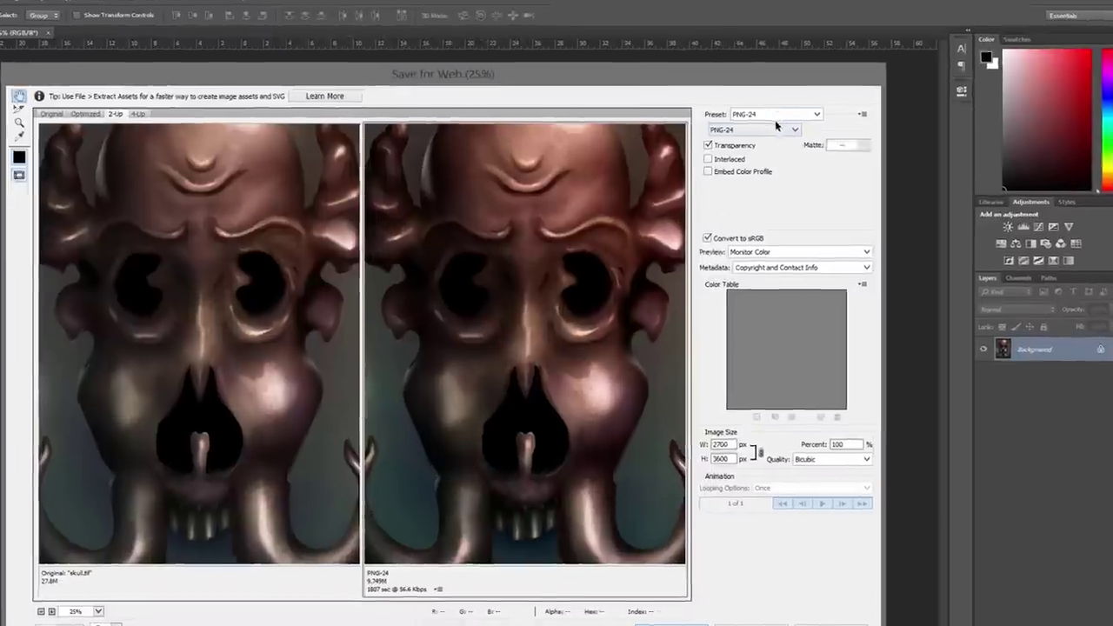
Switch the web export to JPEG, lower quality from 60 to 10, and zoom out to the whole skull
left_click(802, 132)
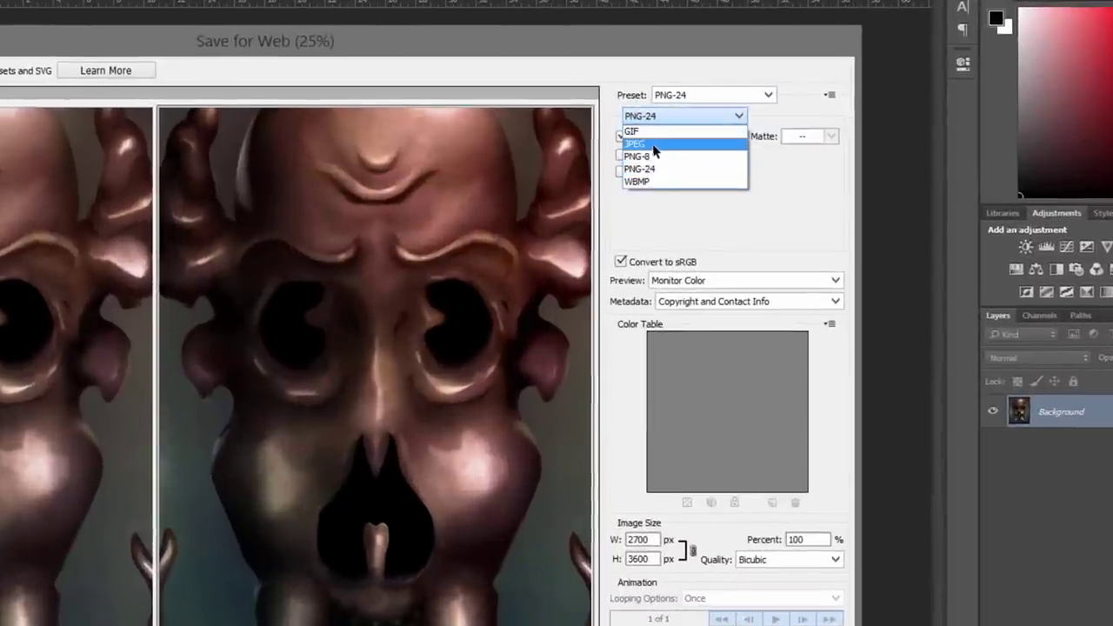
left_click(641, 146)
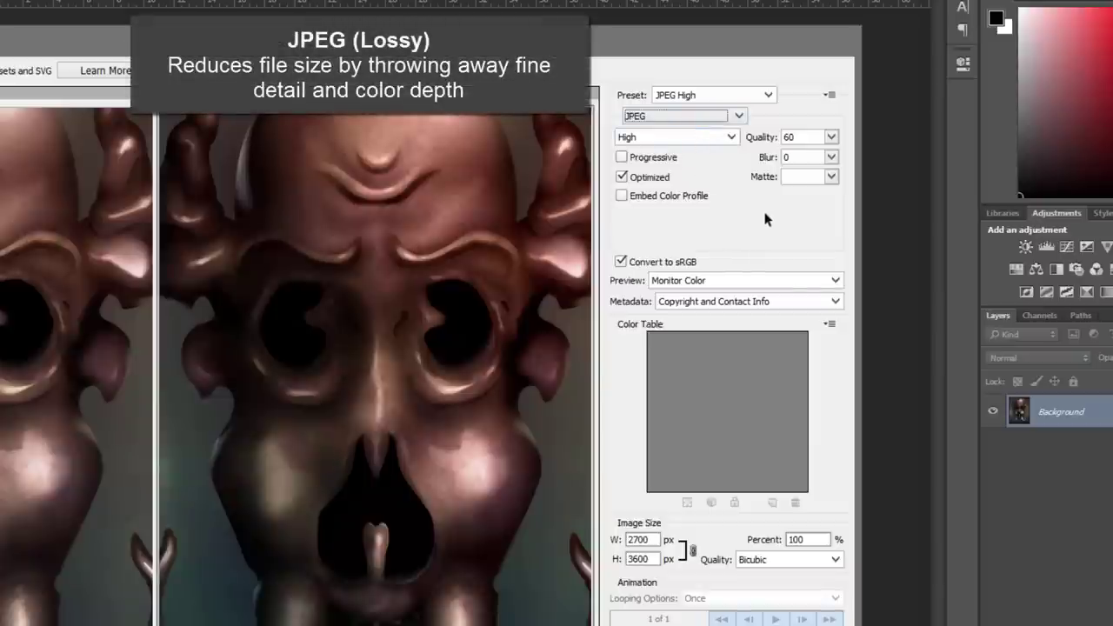
left_click(832, 138)
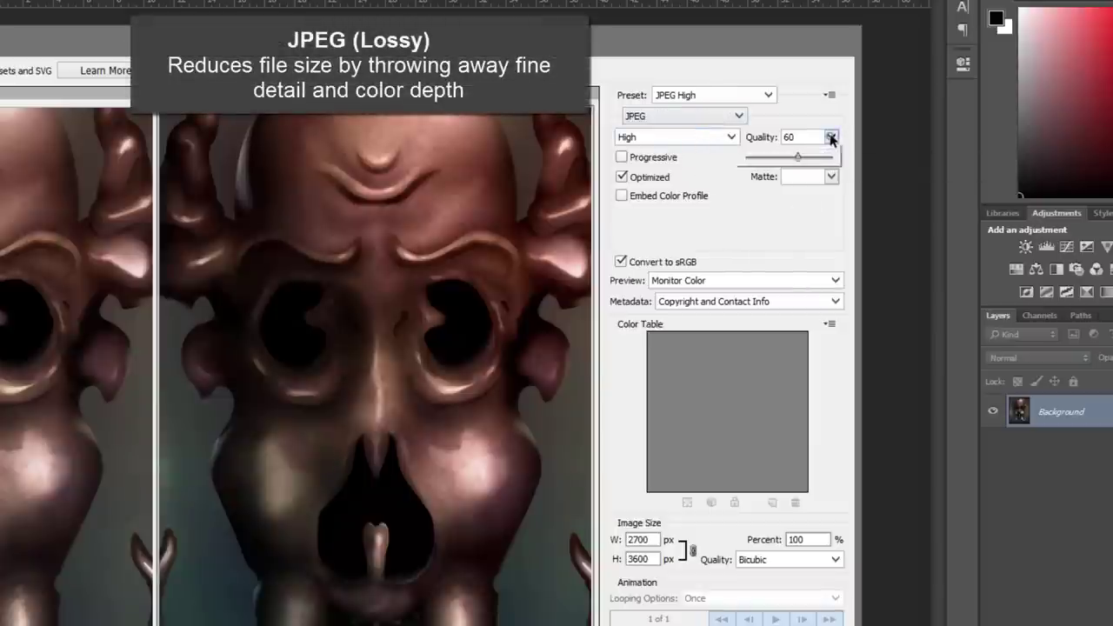
left_click_drag(790, 165, 757, 167)
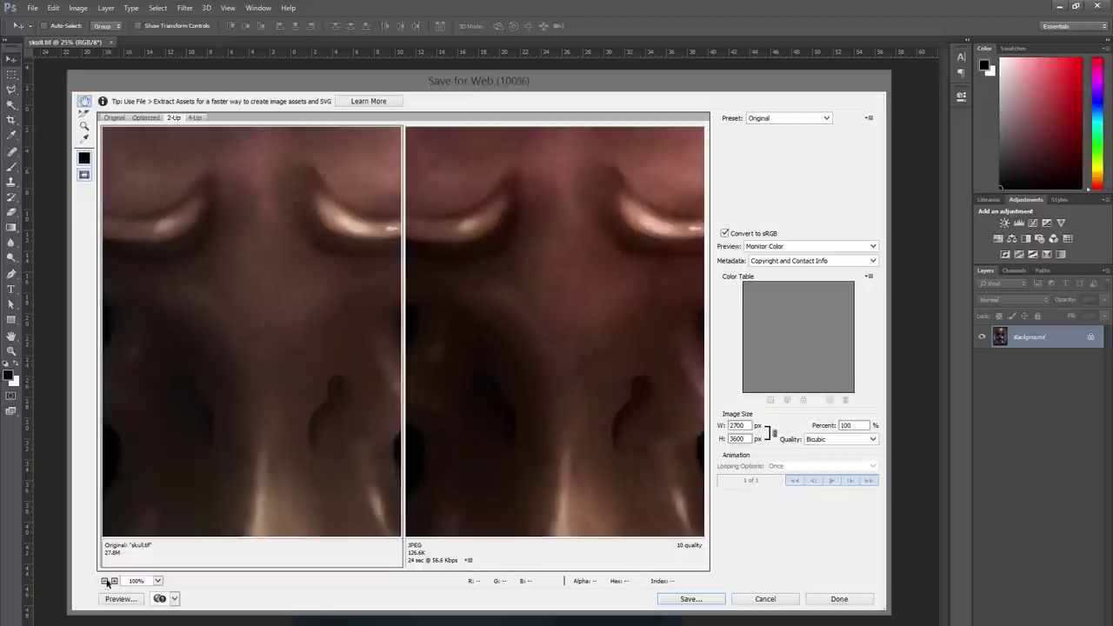
left_click(105, 581)
left_click(104, 581)
left_click(104, 581)
left_click(104, 581)
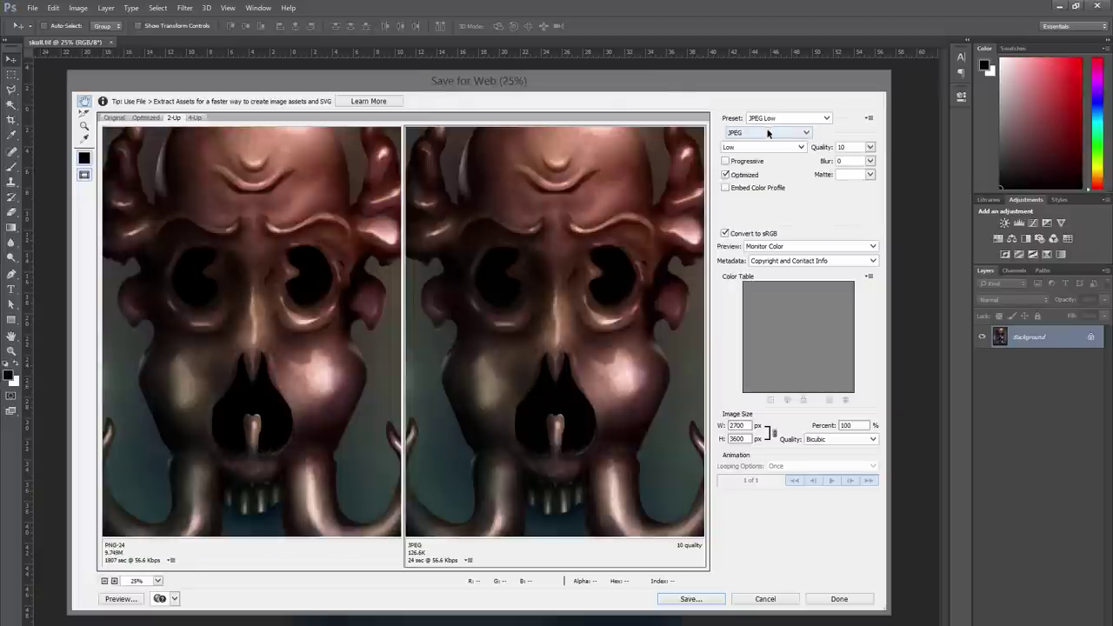
Switch the web export format to GIF and step its palette through 4, 8 and 16 colors
left_click(768, 133)
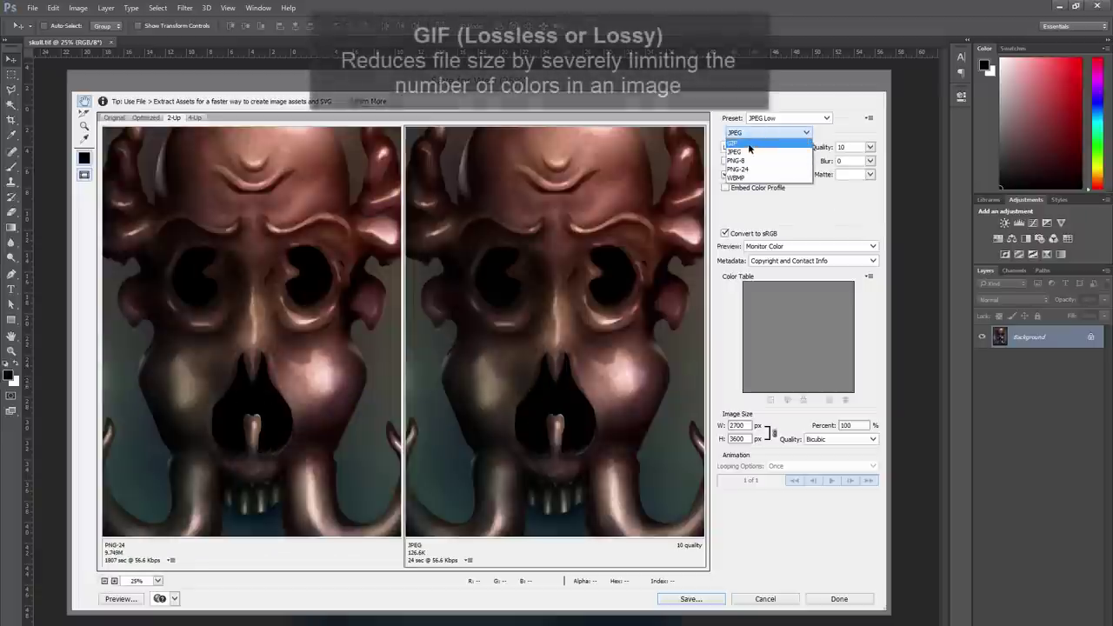
left_click(761, 142)
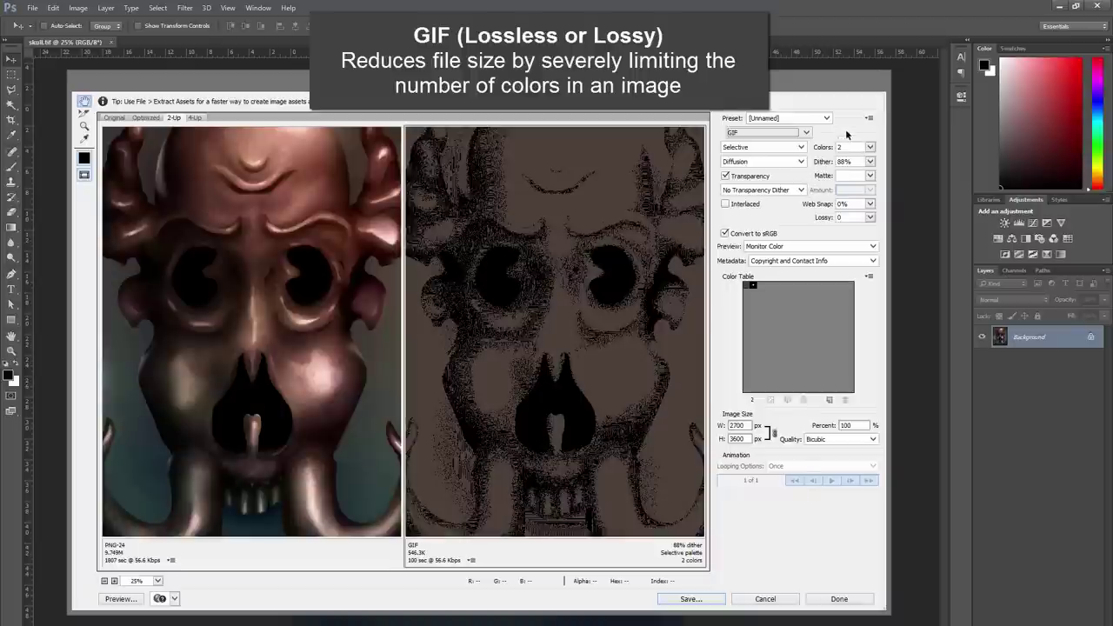
left_click(871, 148)
left_click(867, 157)
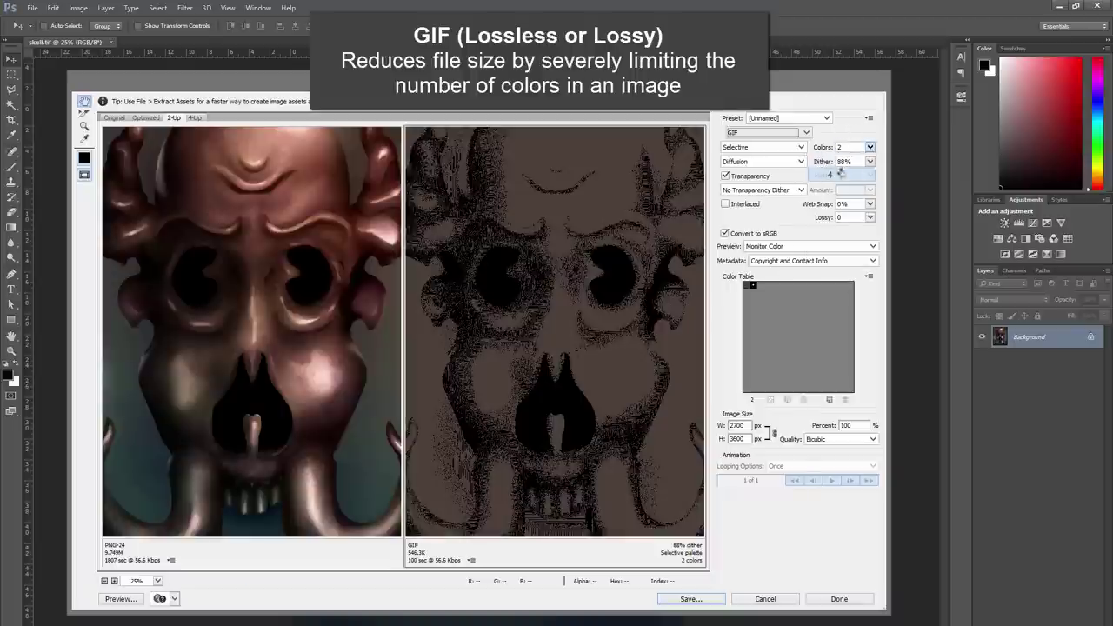
left_click(870, 148)
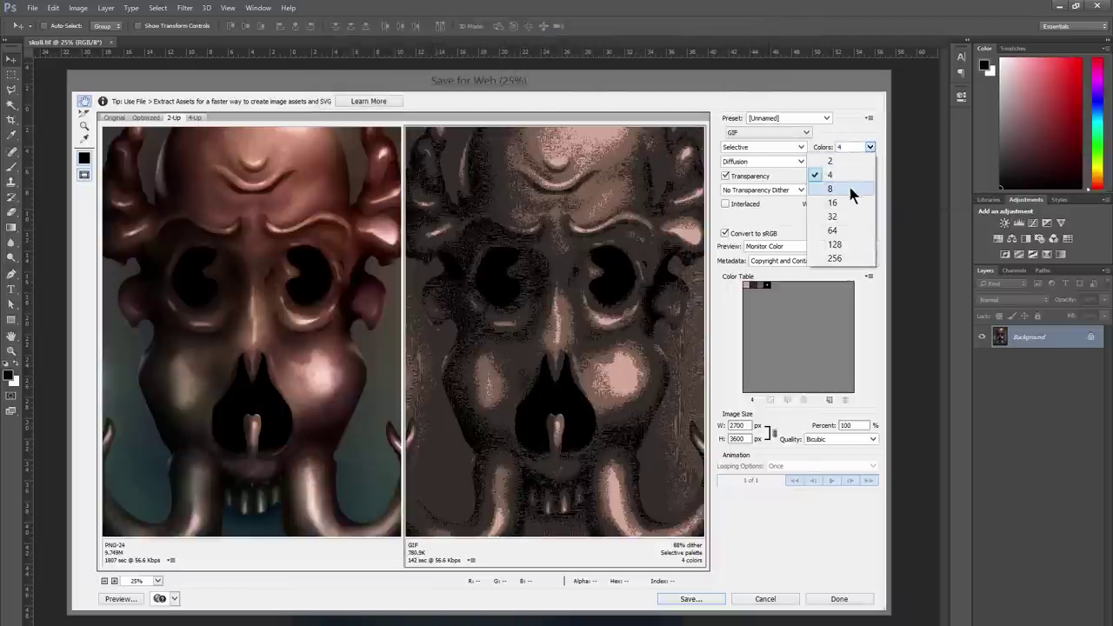
left_click(848, 182)
left_click(870, 148)
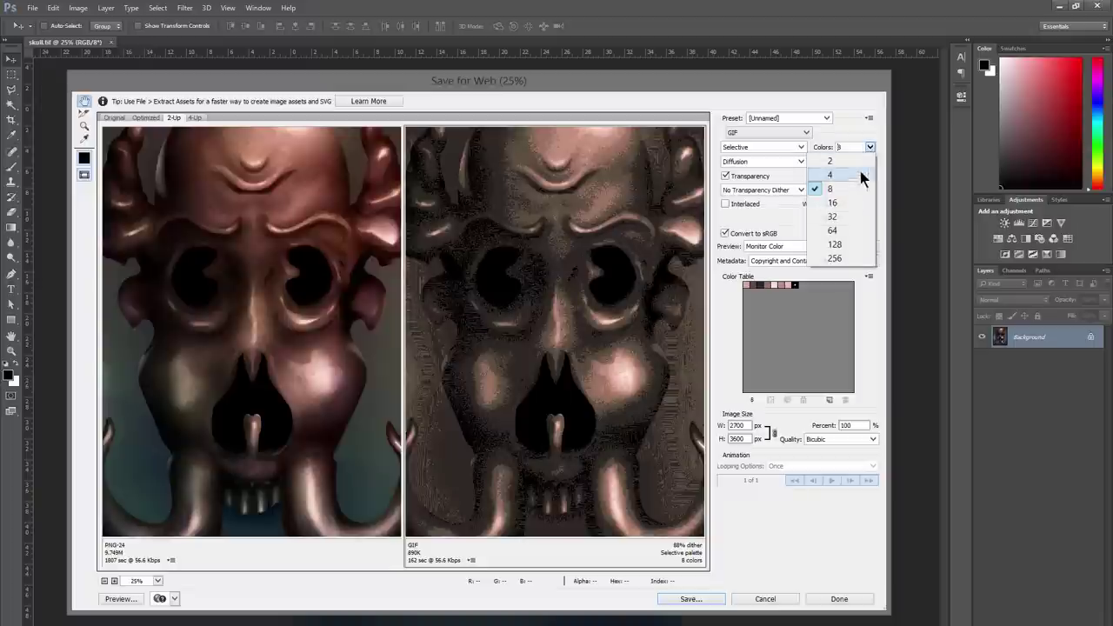
left_click(844, 198)
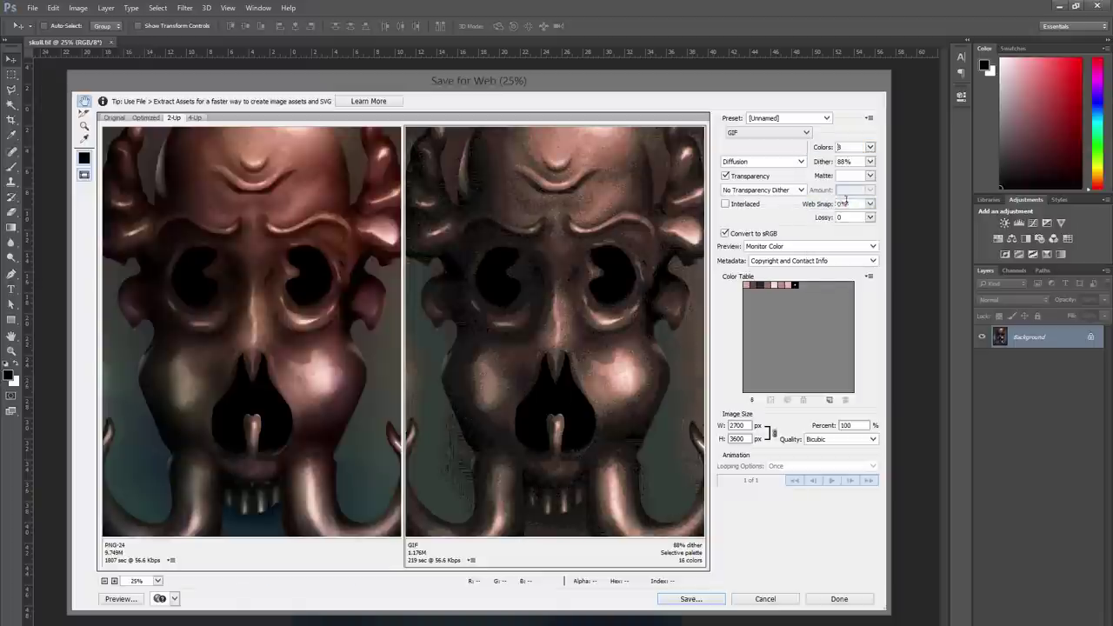
Raise the GIF palette through 32 and 64 to 128 colors and inspect the previews at 100%
left_click(871, 148)
left_click(837, 213)
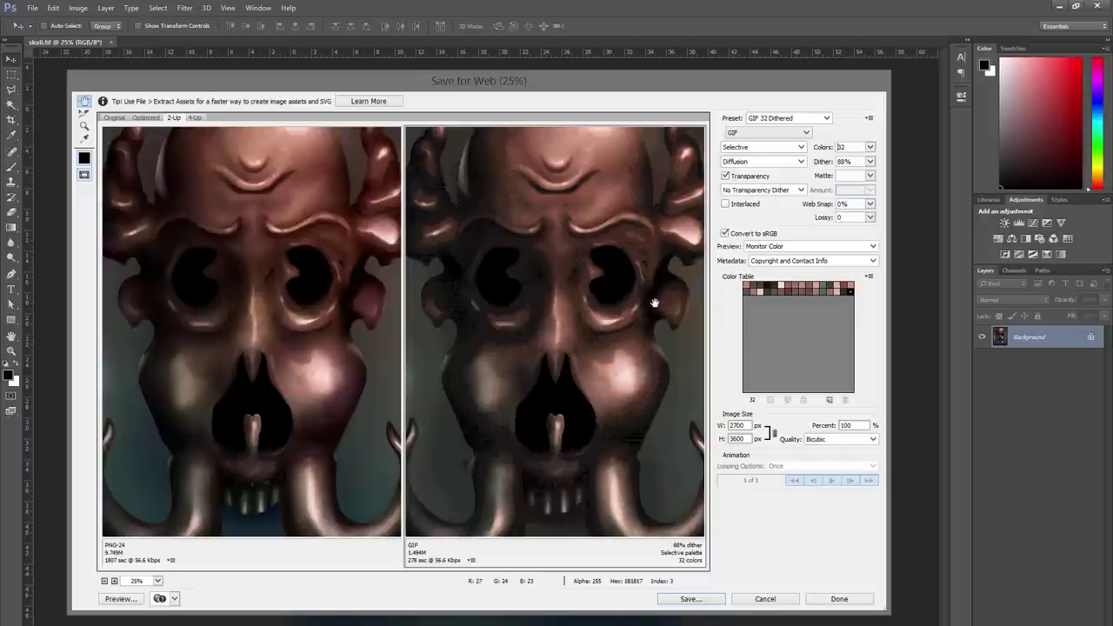
left_click(871, 147)
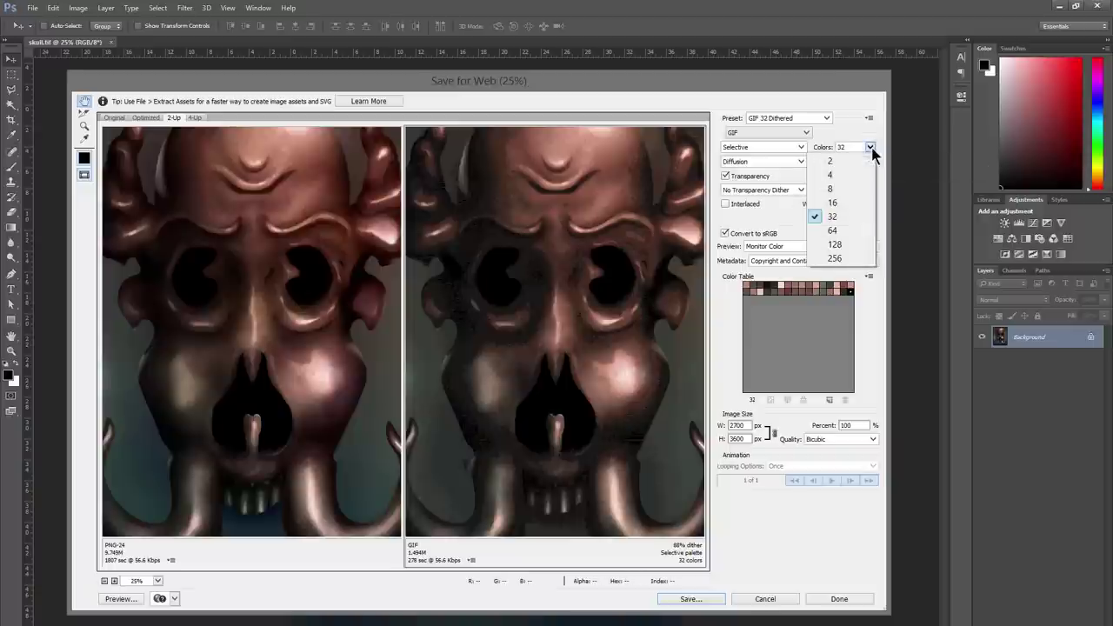
left_click(840, 231)
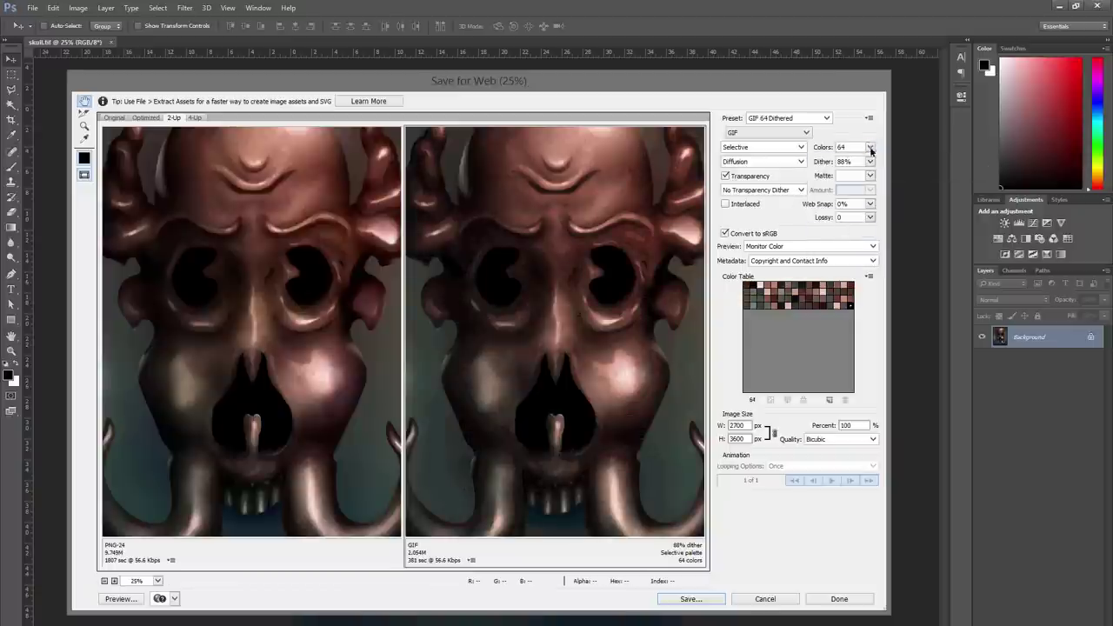
left_click(871, 150)
left_click(836, 245)
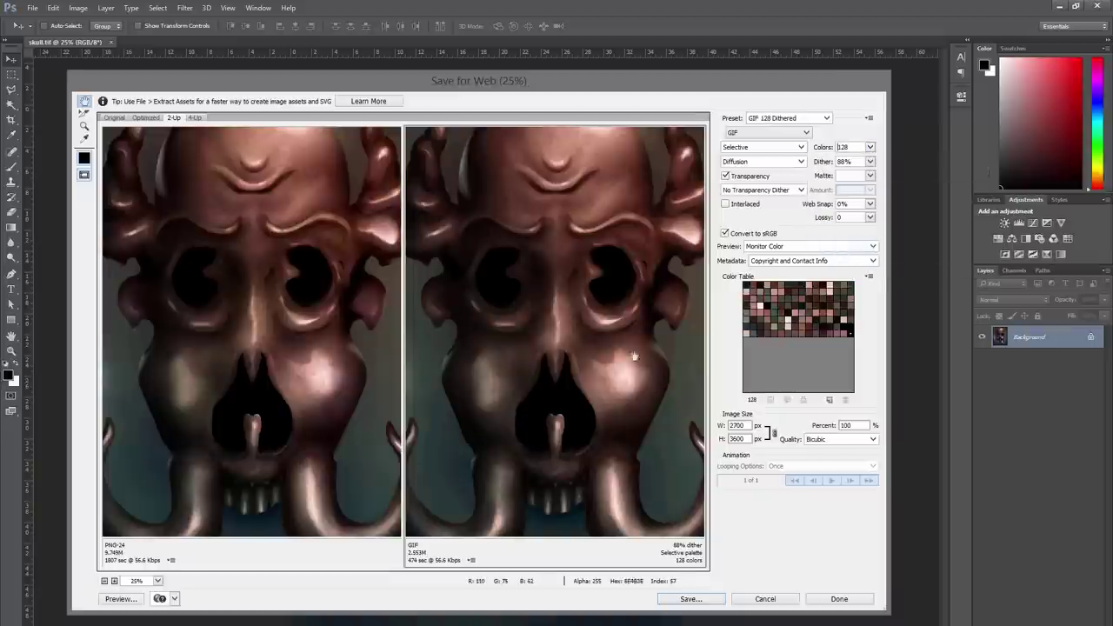
left_click(114, 581)
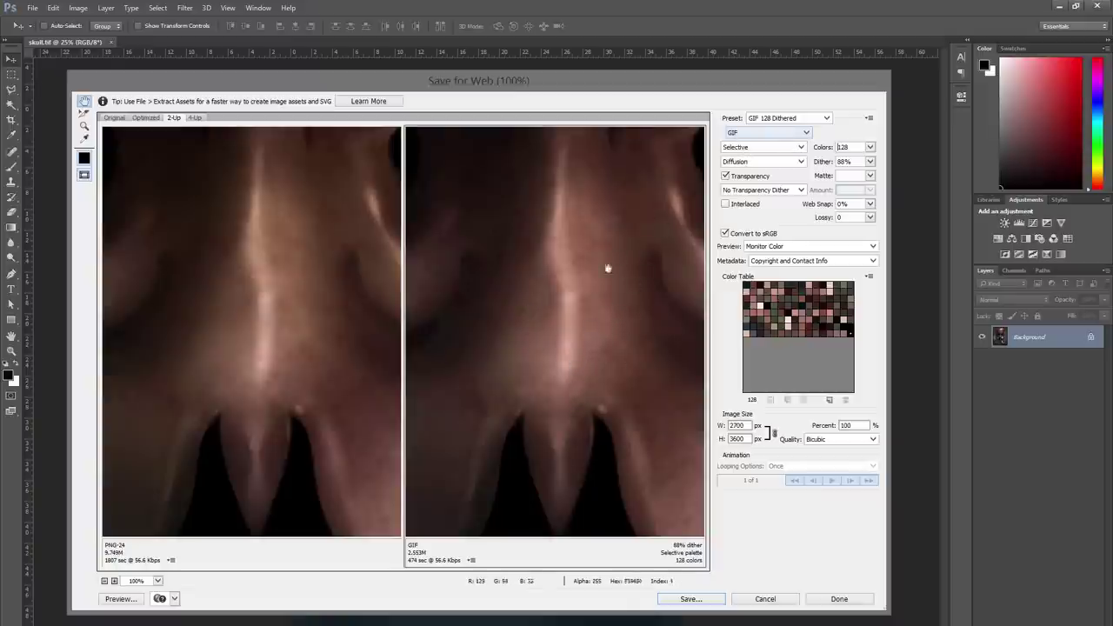
left_click_drag(608, 268, 606, 452)
left_click(767, 133)
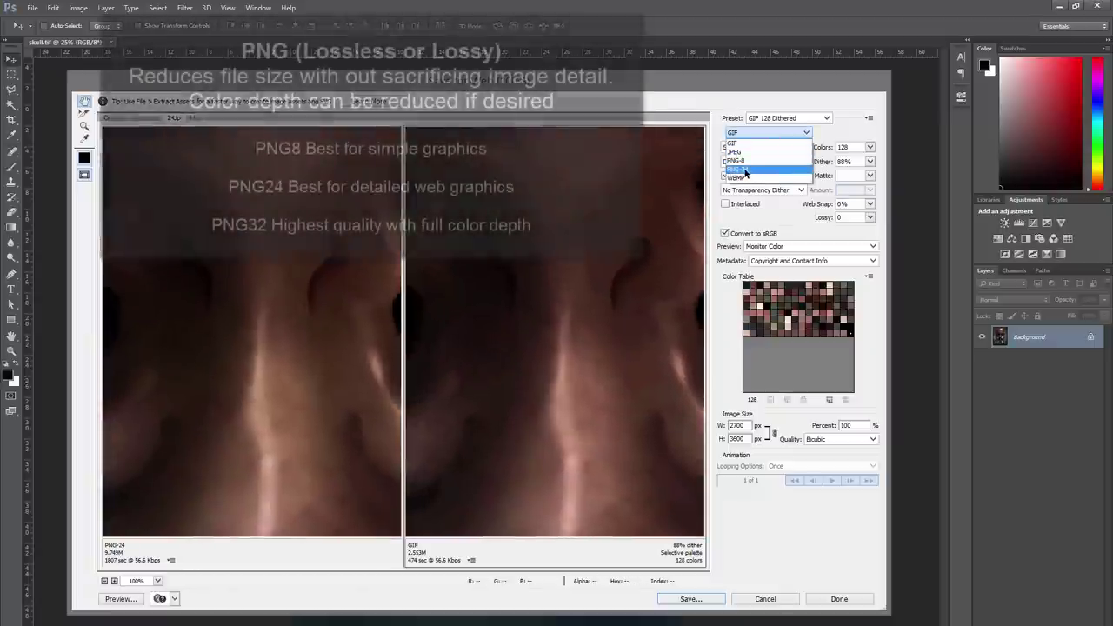
Compare PNG-24 with PNG-8, return to PNG-24, then cancel Save for Web without exporting
left_click(745, 171)
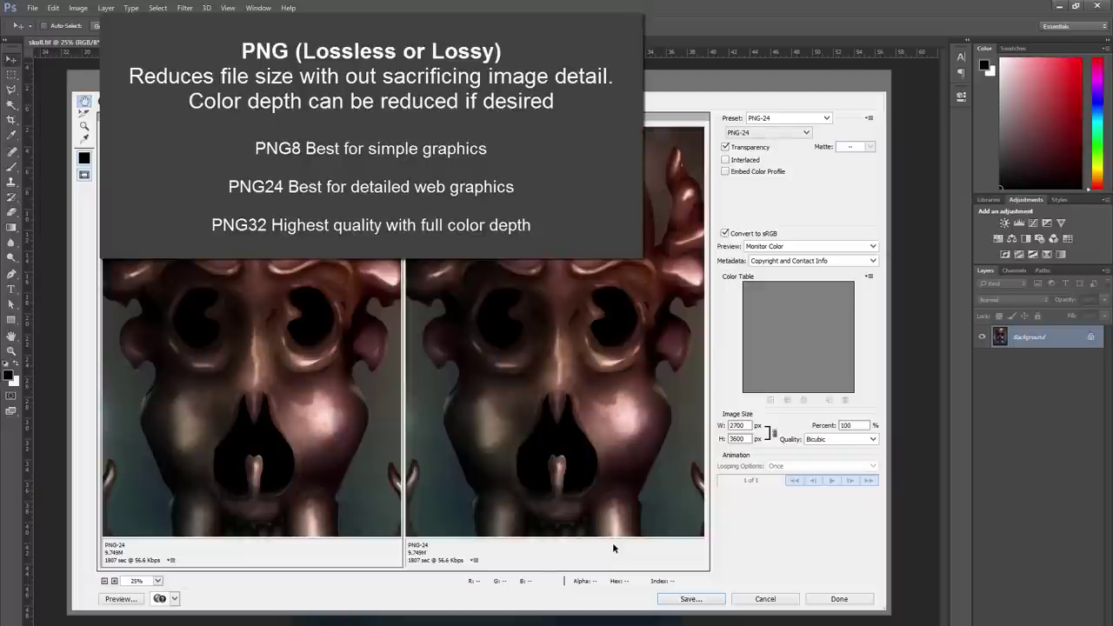
left_click(781, 134)
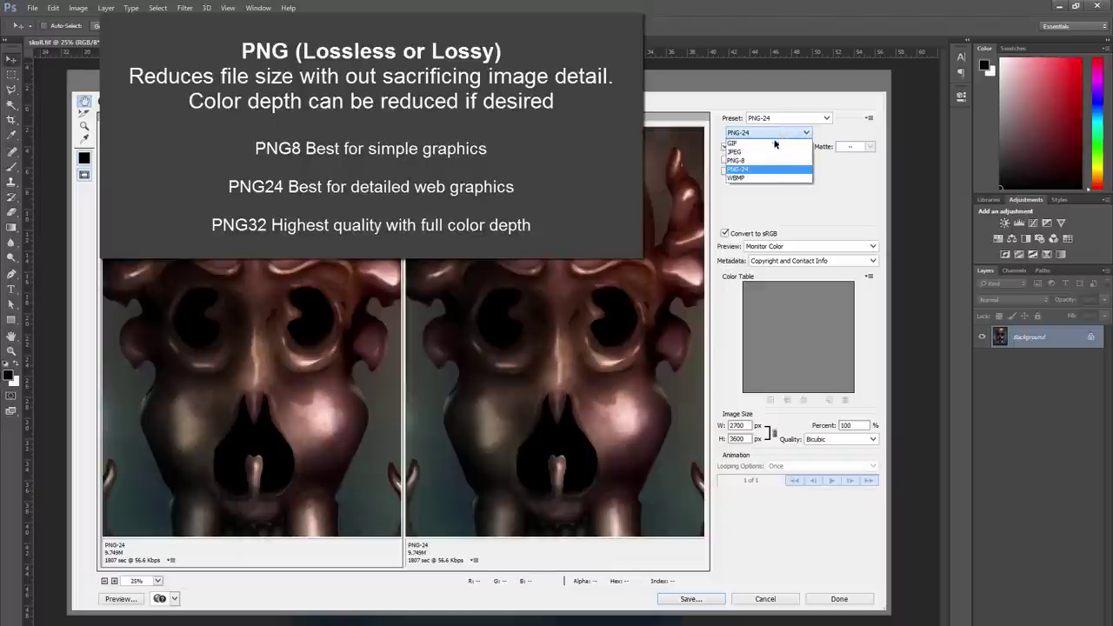
left_click(740, 160)
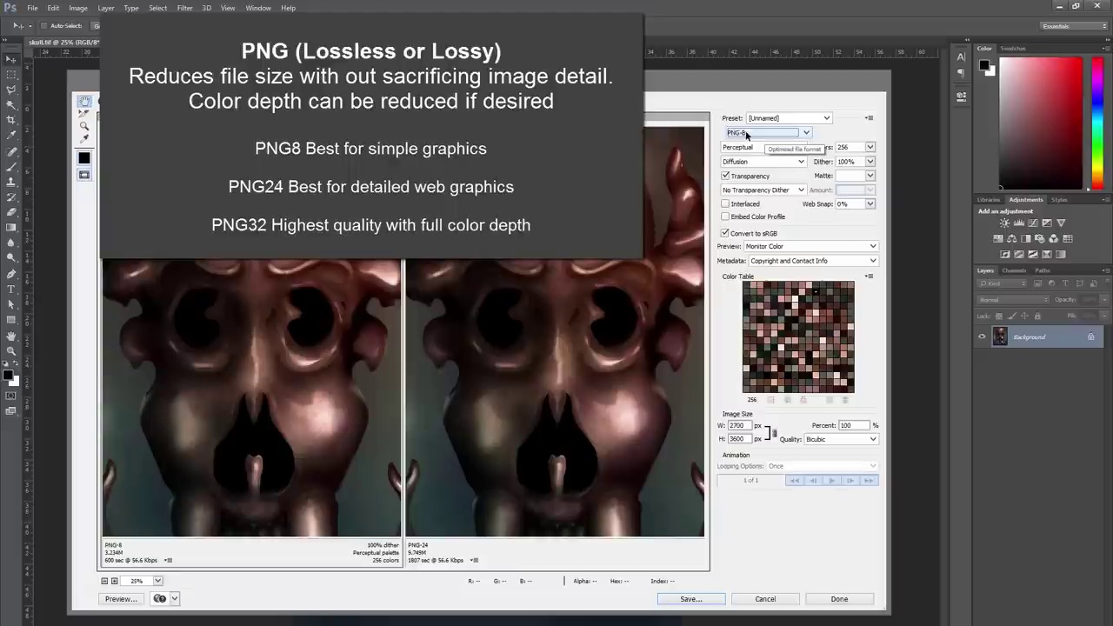
left_click(750, 133)
left_click(738, 169)
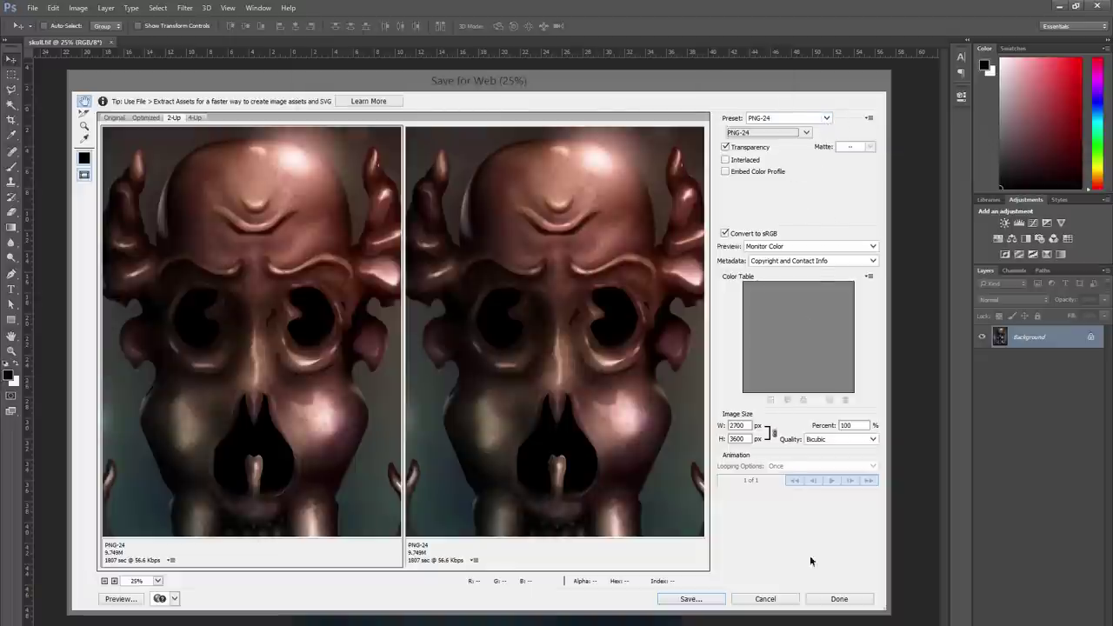
left_click(786, 600)
left_click(32, 8)
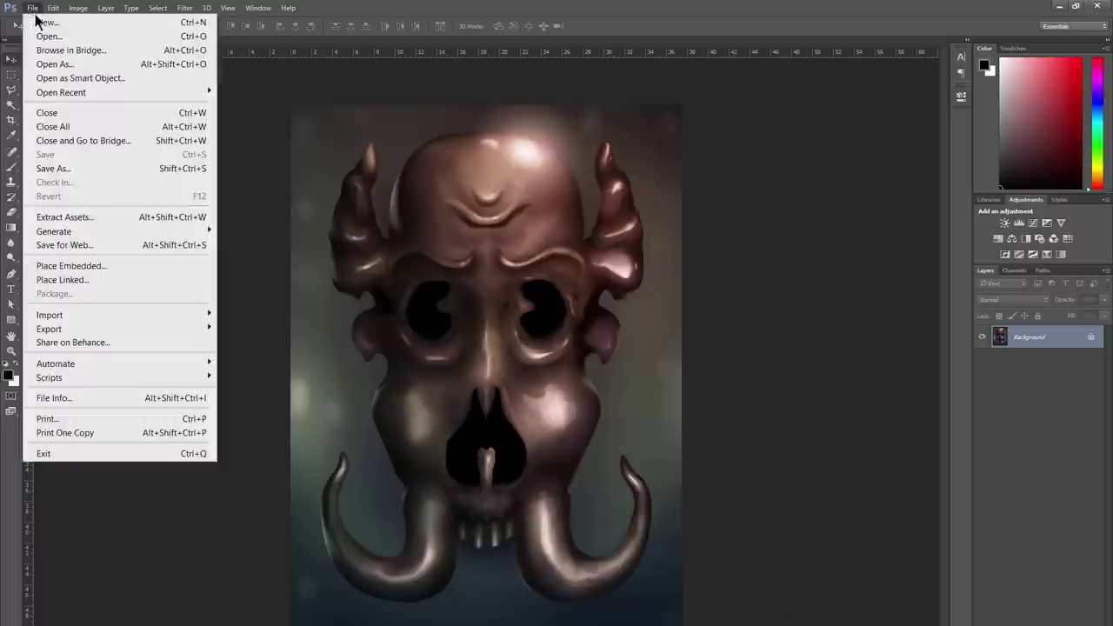
Save the skull through Save As with TIFF as the file format
left_click(52, 168)
left_click(188, 290)
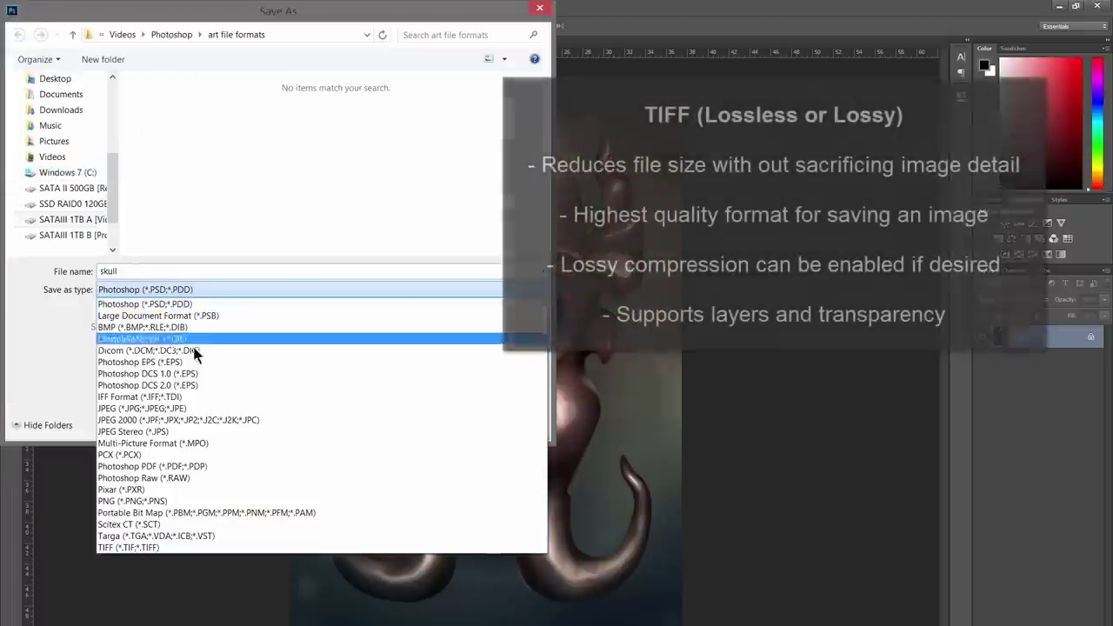
left_click(127, 548)
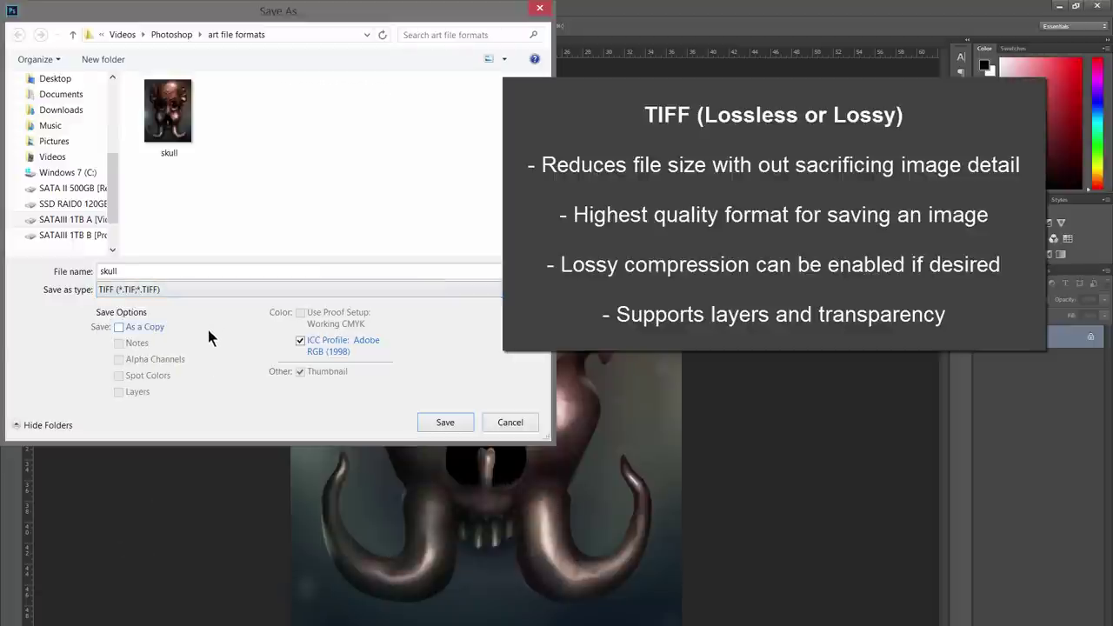
left_click(444, 423)
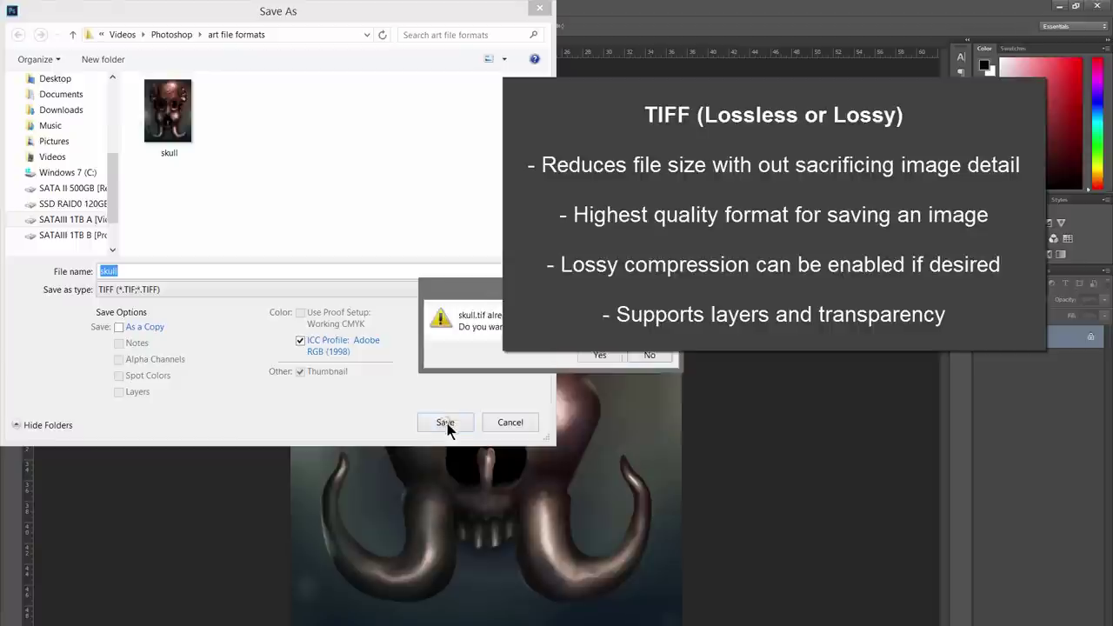
Confirm replacing the existing skull.tif to reach TIFF Options with LZW compression
left_click(602, 355)
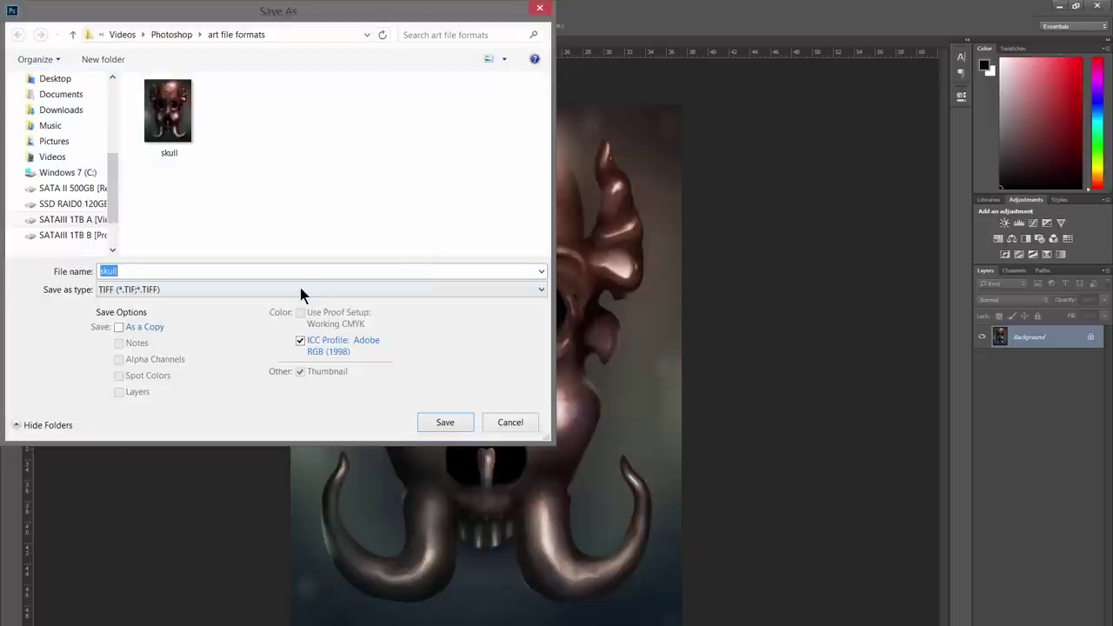
left_click(300, 290)
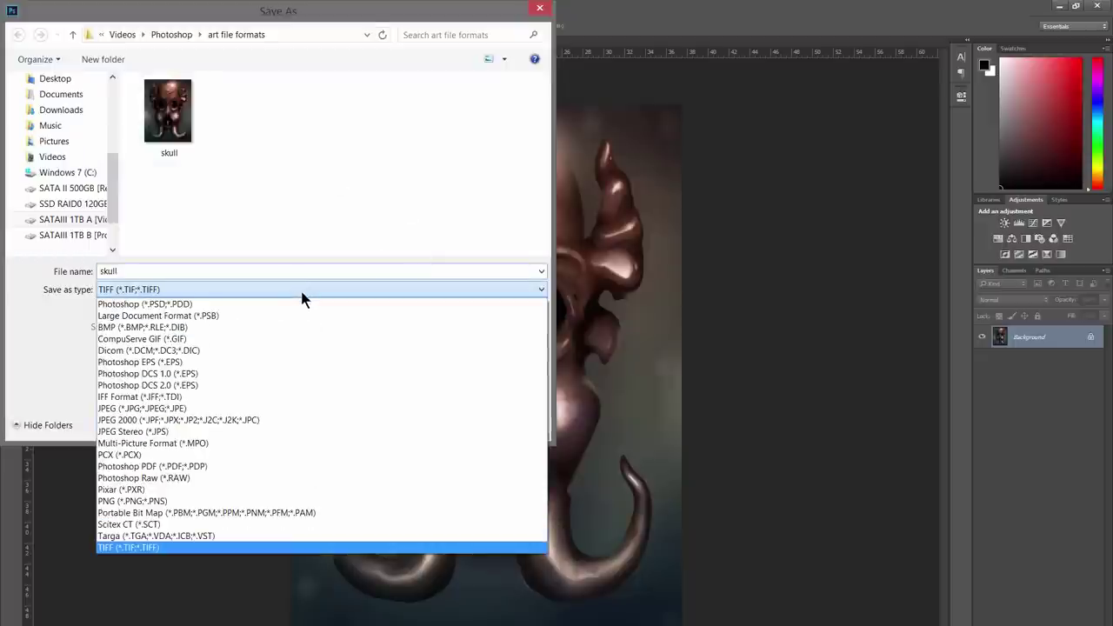
left_click(198, 467)
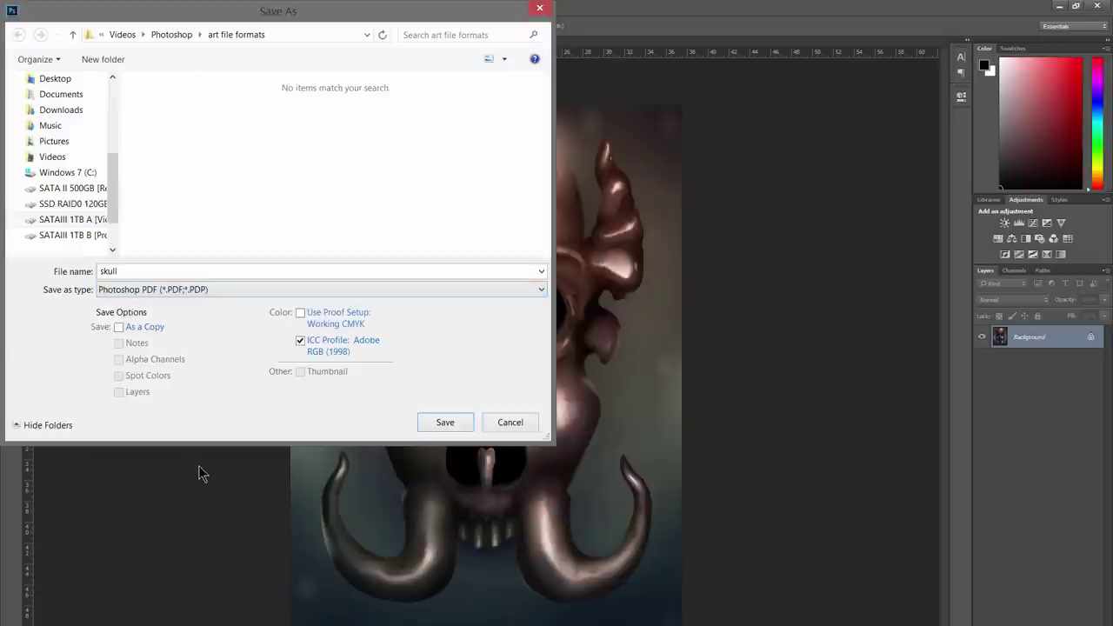
left_click(461, 423)
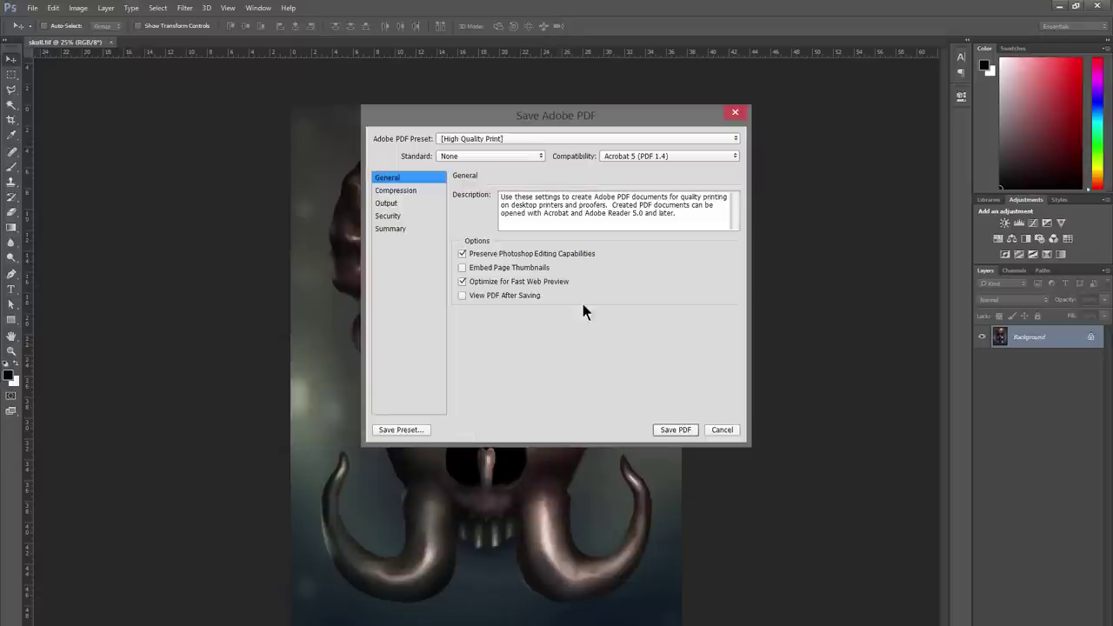
left_click(507, 139)
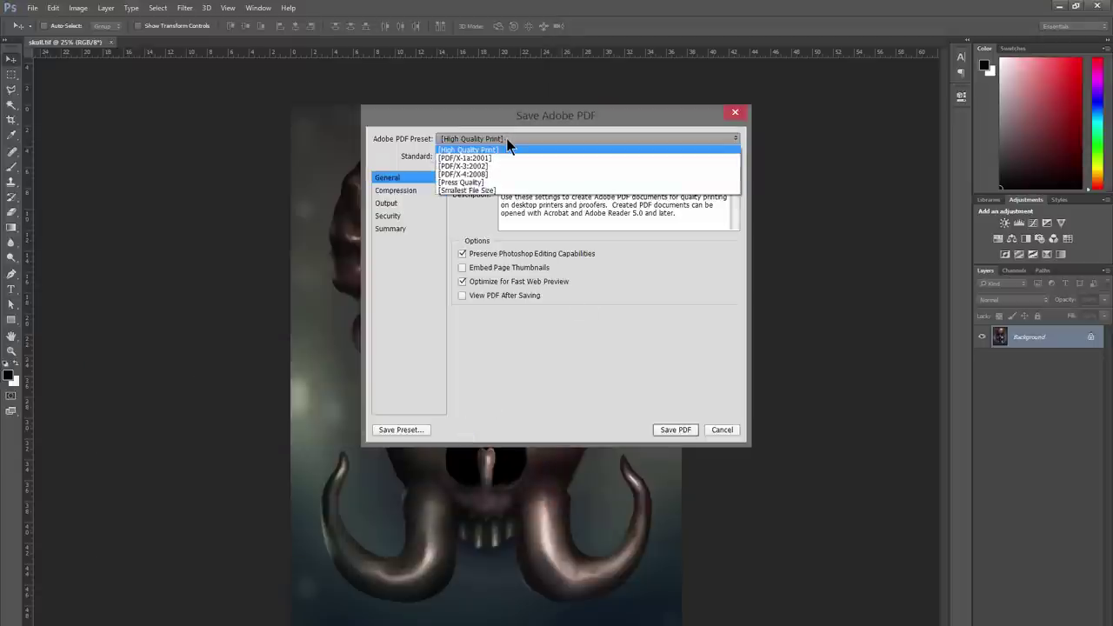
left_click(487, 191)
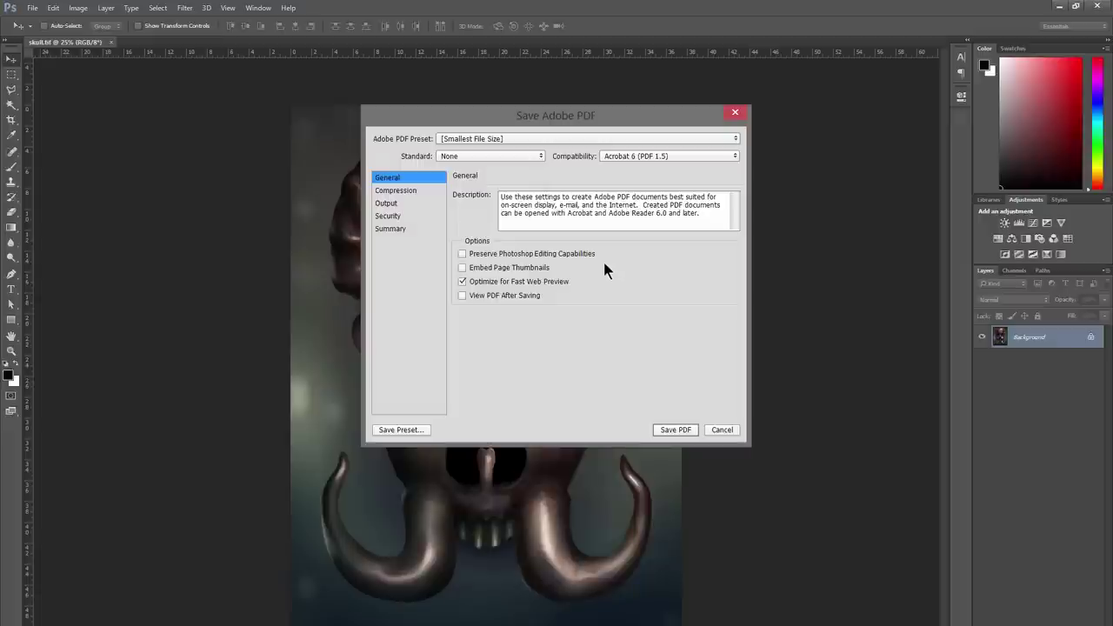
left_click(508, 140)
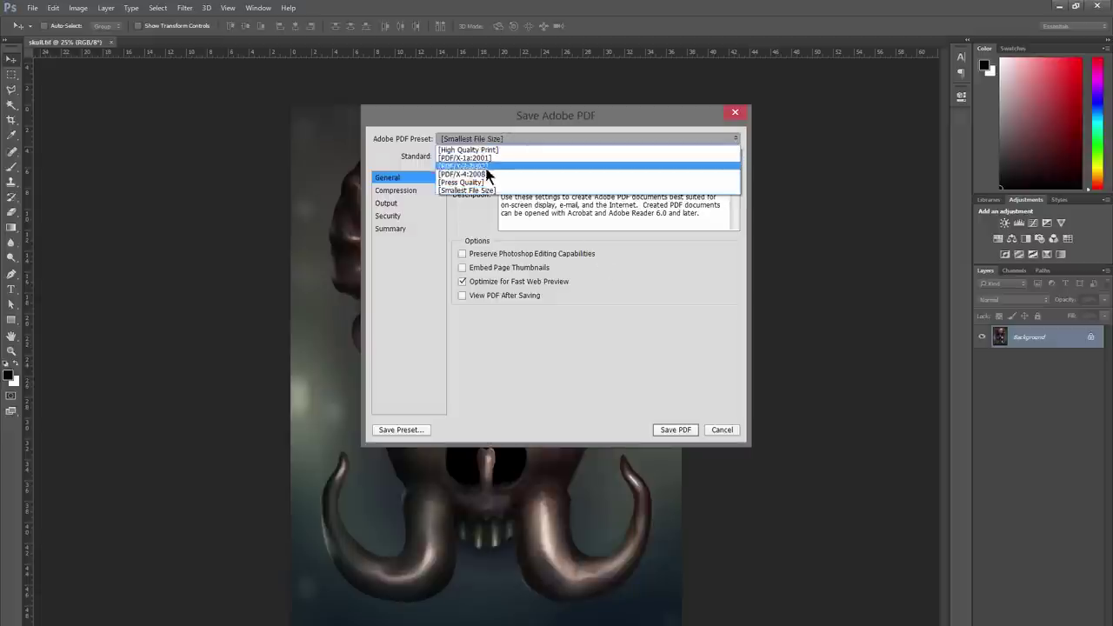
left_click(477, 183)
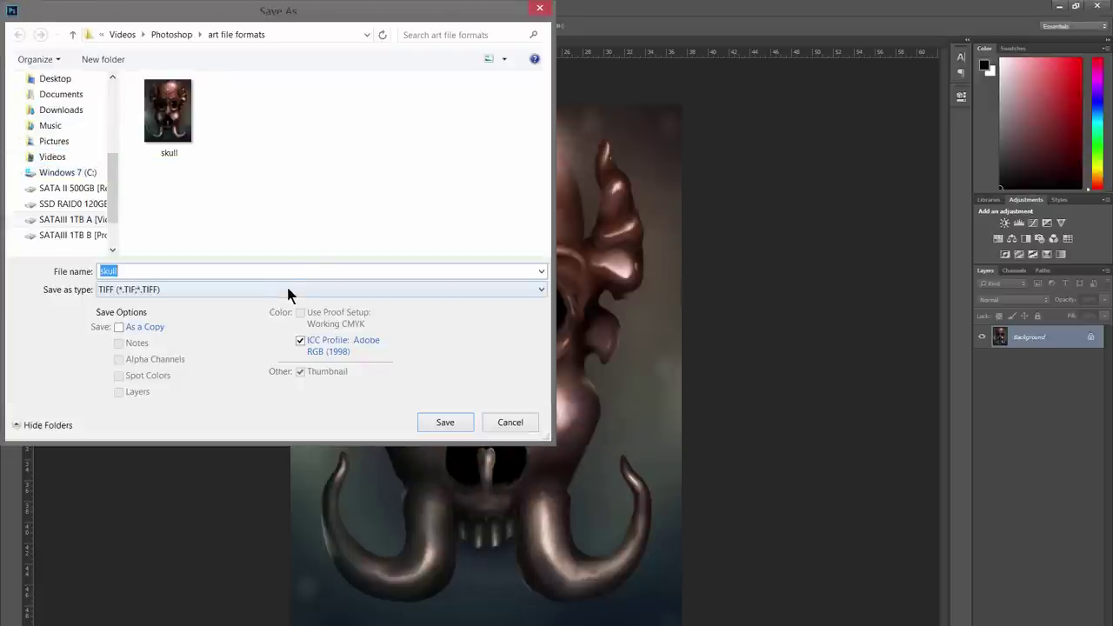
Choose PNG as the save format and confirm, reaching PNG Options with Smallest / Slow compression
left_click(287, 287)
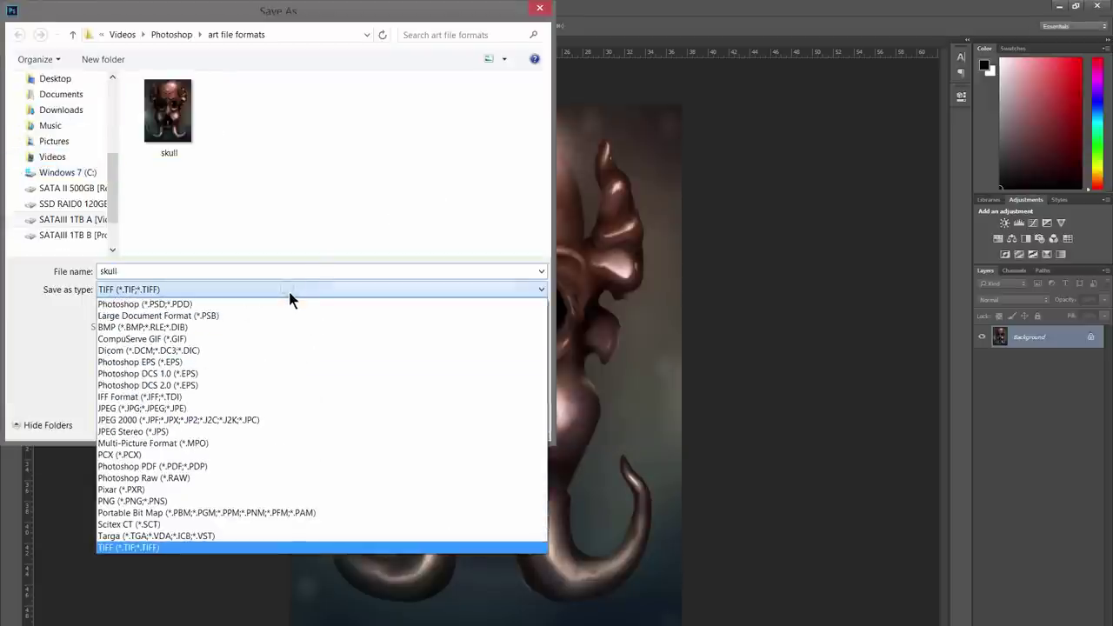
left_click(137, 501)
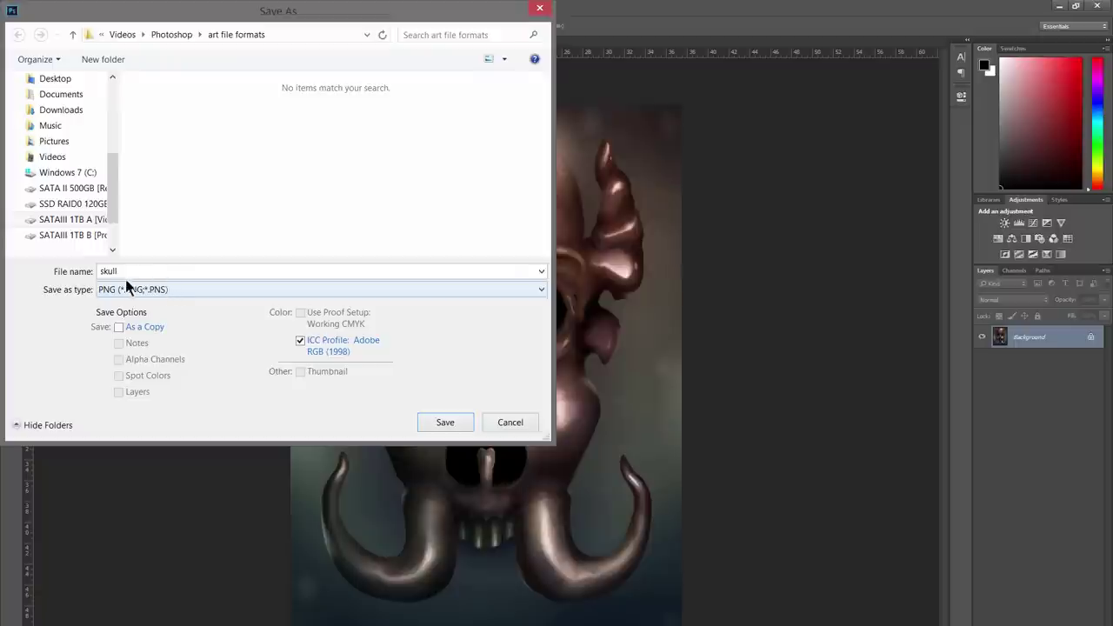
key("Return")
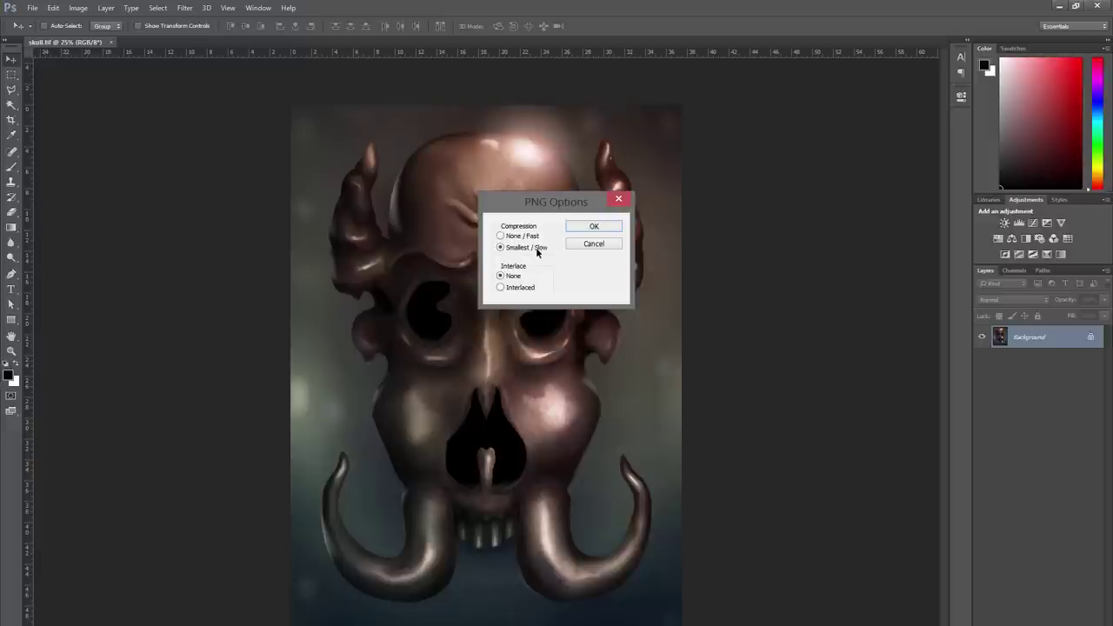
Cancel PNG Options and keep TIFF as the format, with Adobe RGB (1998) embedded
left_click(594, 245)
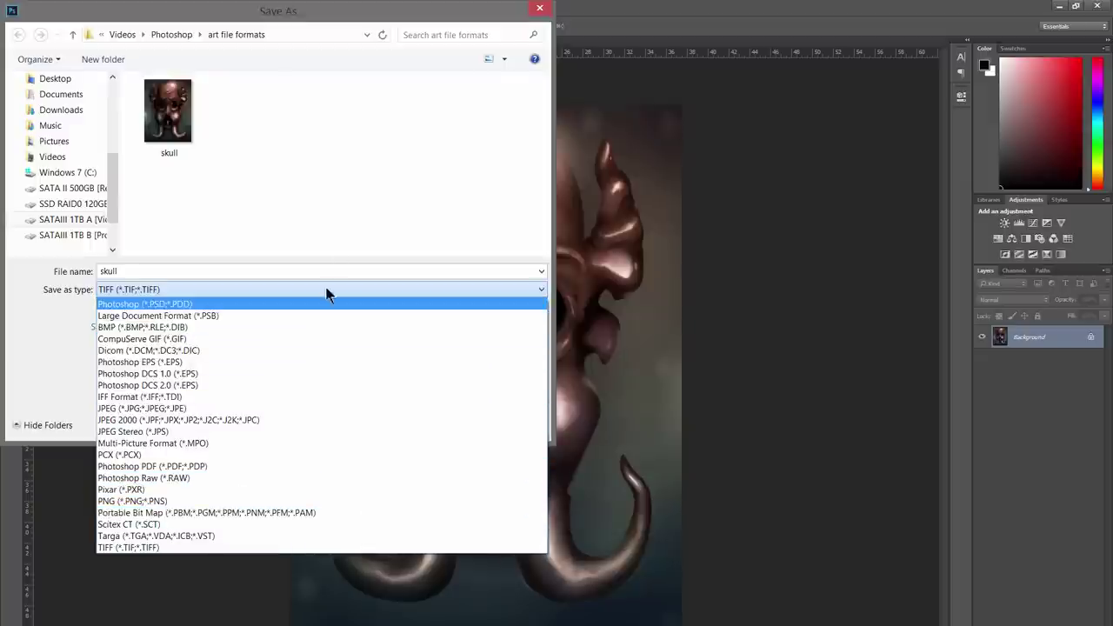
left_click(330, 203)
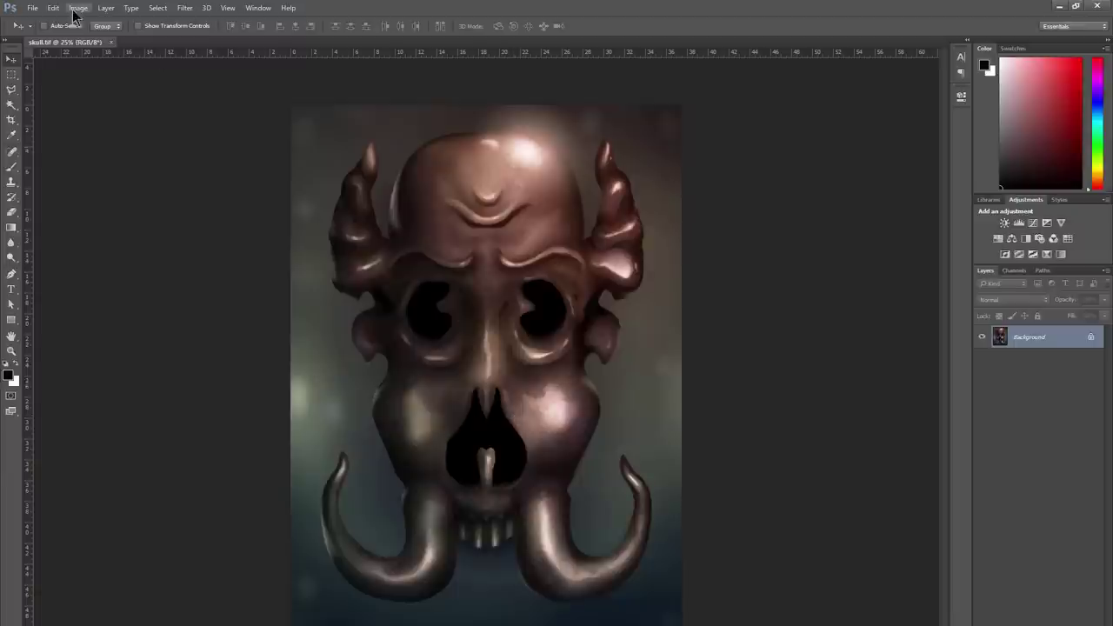
Reopen the save window for the skull and drop down its file format list
left_click(32, 7)
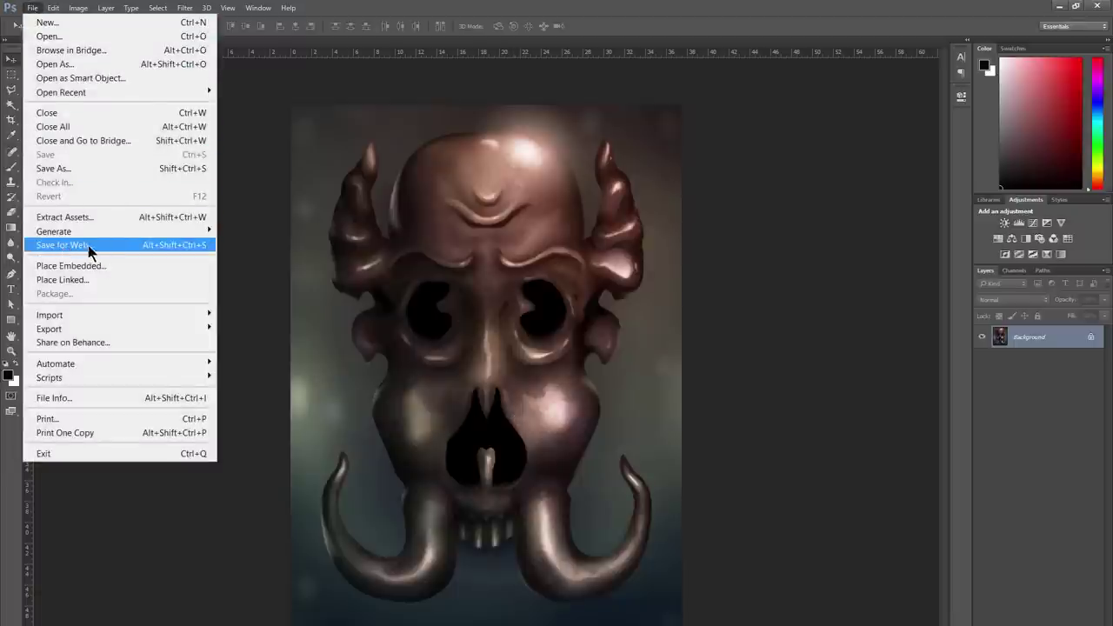
left_click(62, 168)
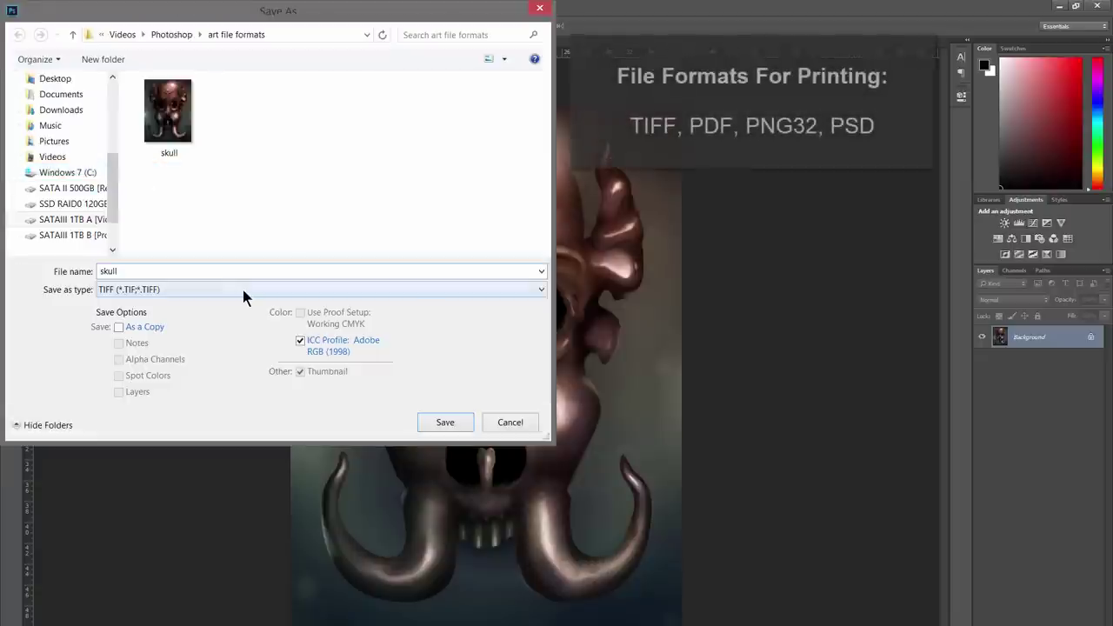
left_click(174, 291)
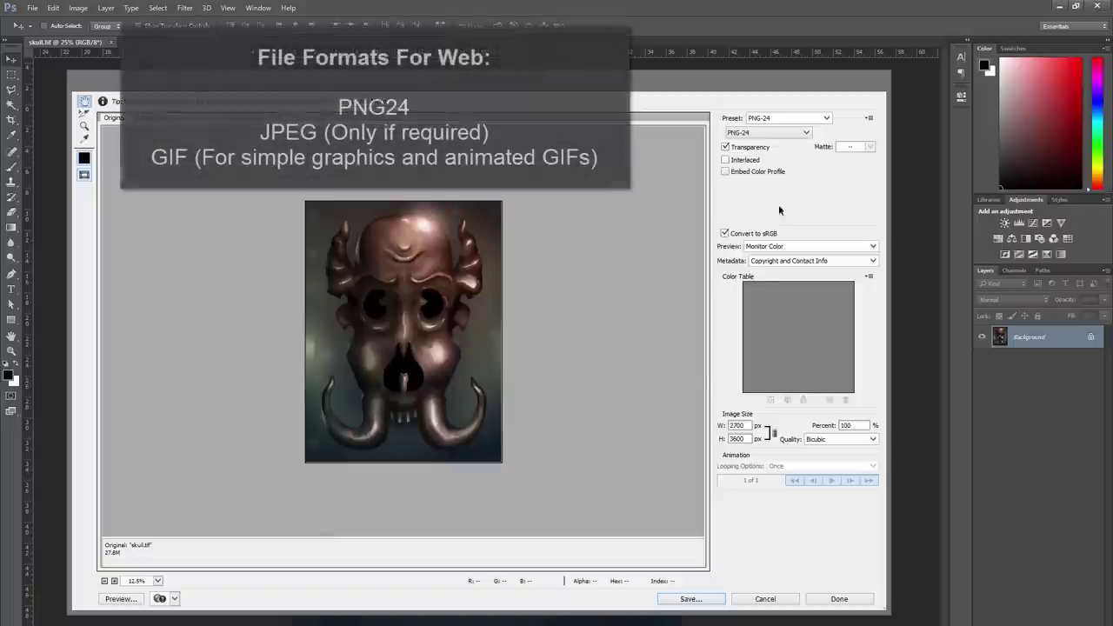
Drop down the web export format list currently set to PNG-24
left_click(770, 132)
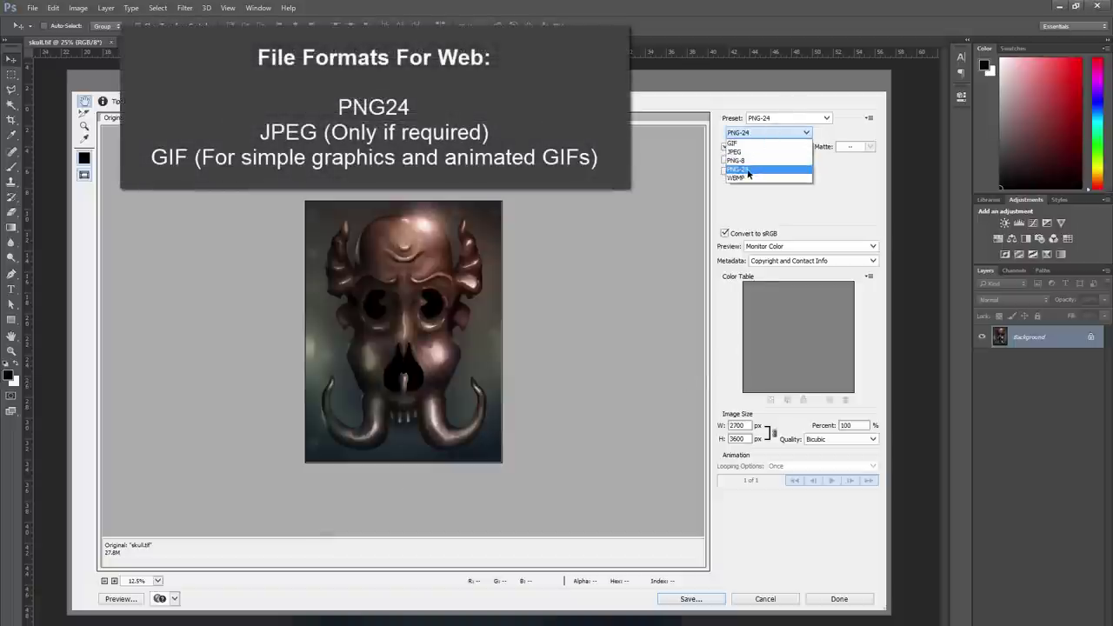